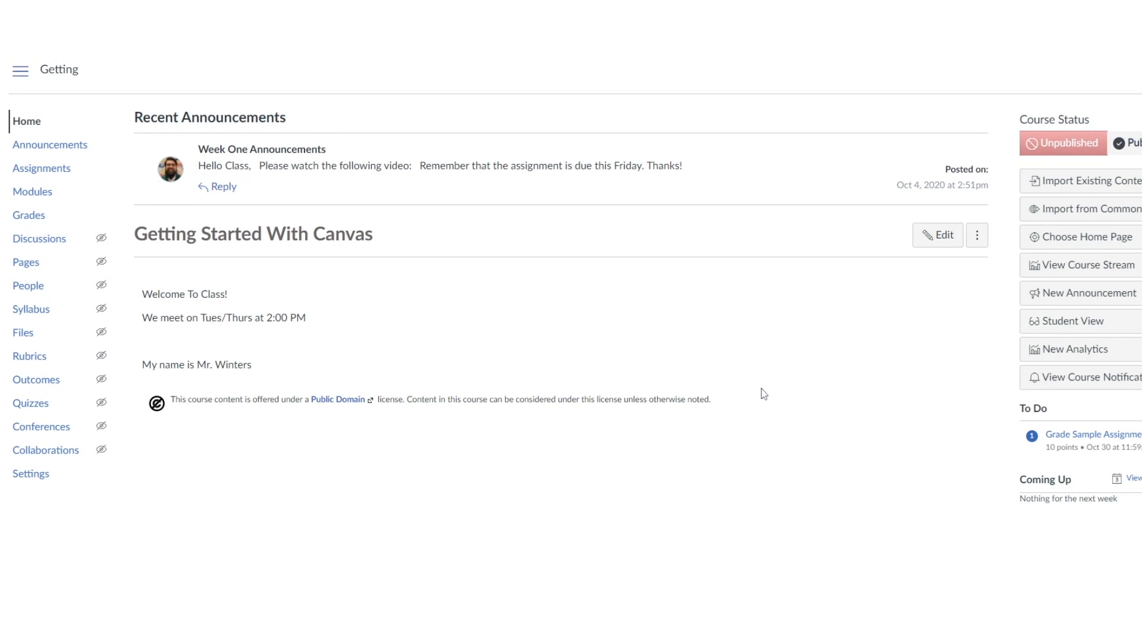
Step: Create a group set named Nearpod for the people in the course, leaving the groups to be made manually
{"action": "left_click", "coordinate": [30, 287]}
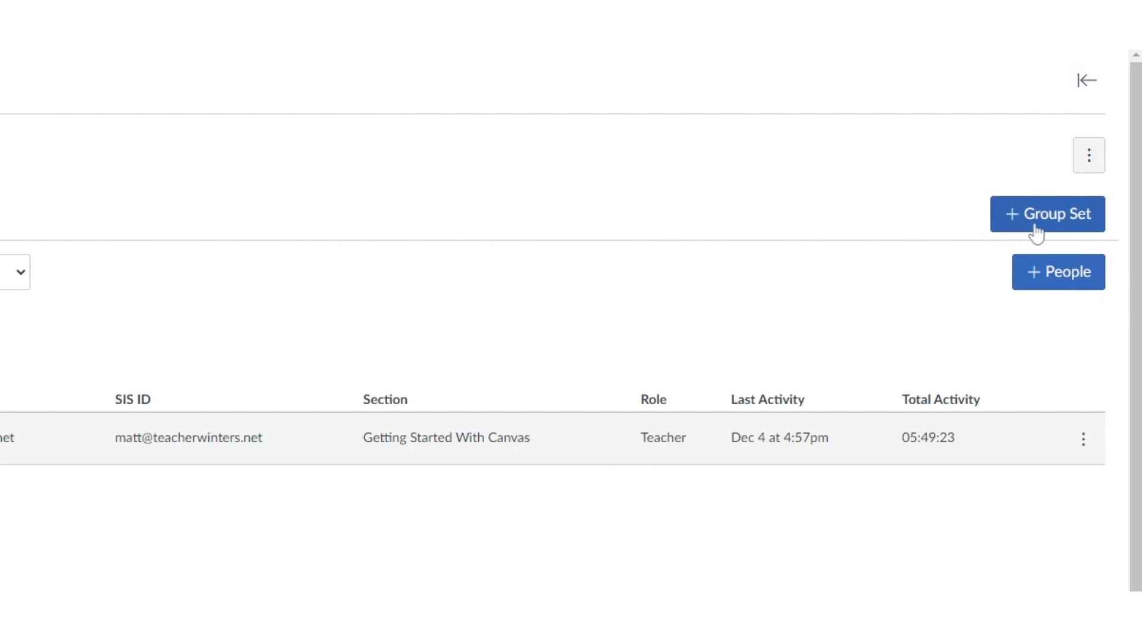
{"action": "left_click", "coordinate": [1050, 222]}
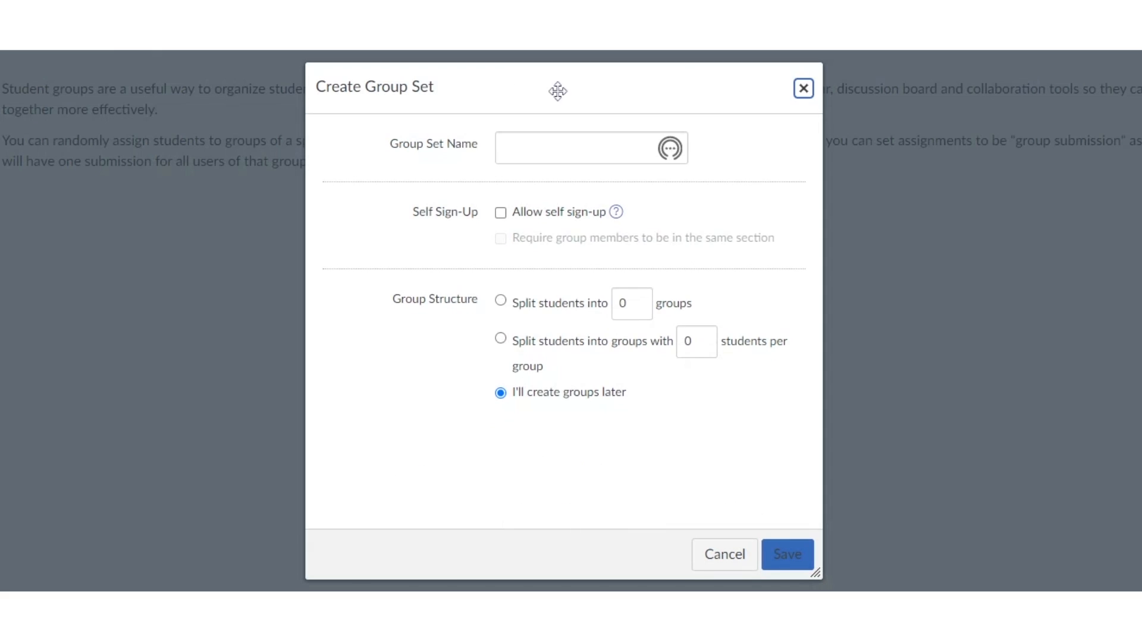
{"action": "left_click", "coordinate": [503, 147]}
{"action": "type", "text": "Nearpod"}
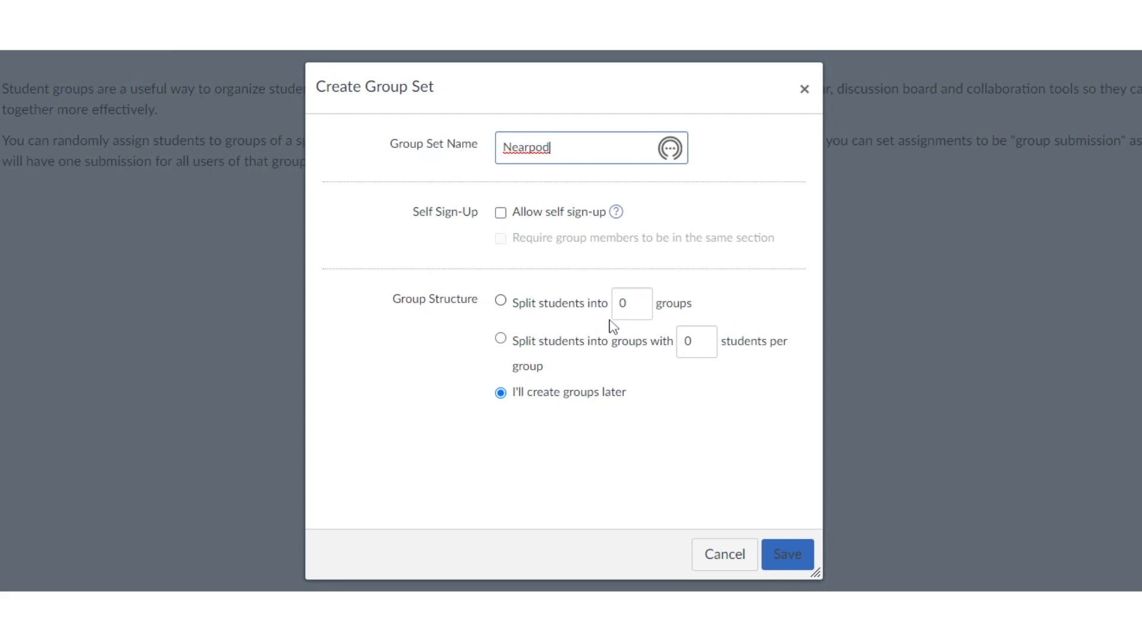
{"action": "left_click", "coordinate": [783, 554]}
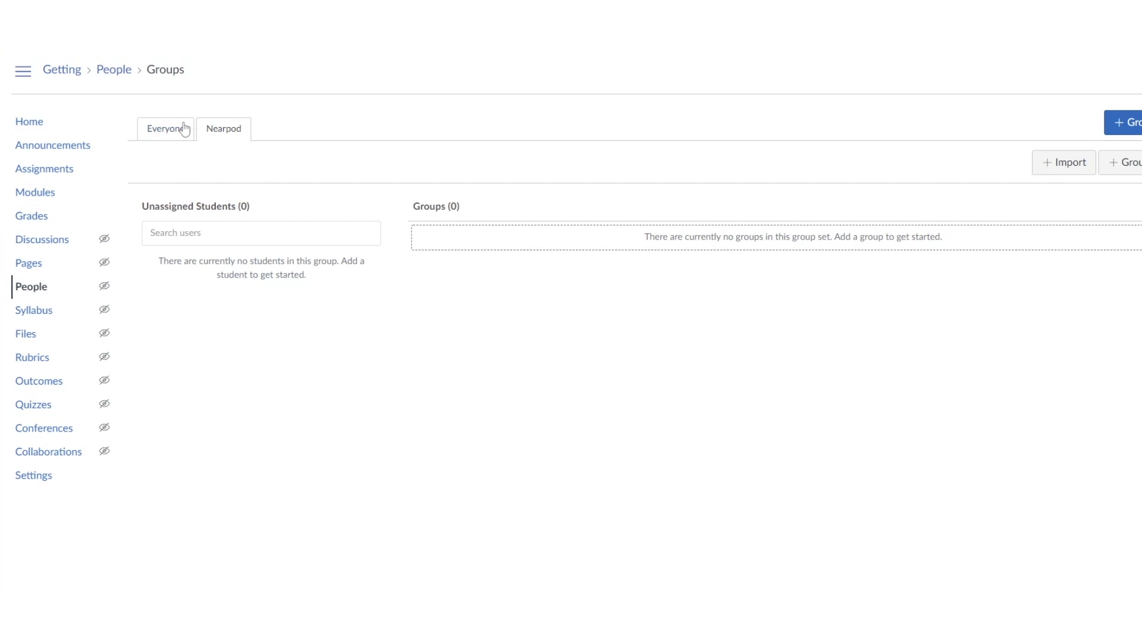
Step: Add a group named Group One to the Nearpod group set with a membership limit of 4
{"action": "left_click", "coordinate": [152, 131]}
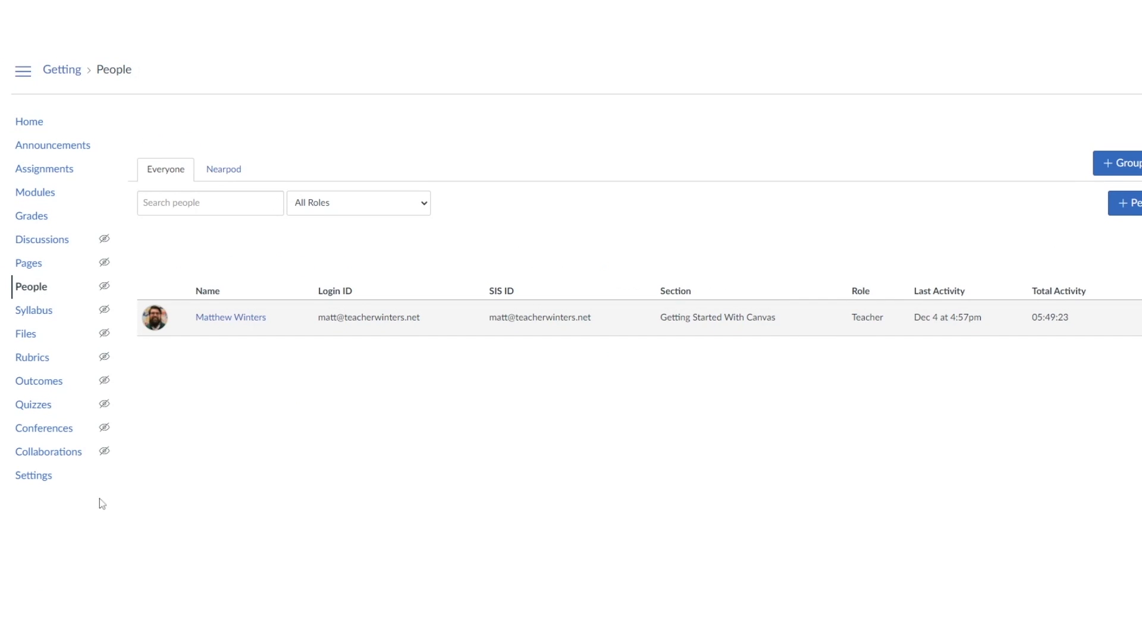
{"action": "left_click", "coordinate": [223, 173]}
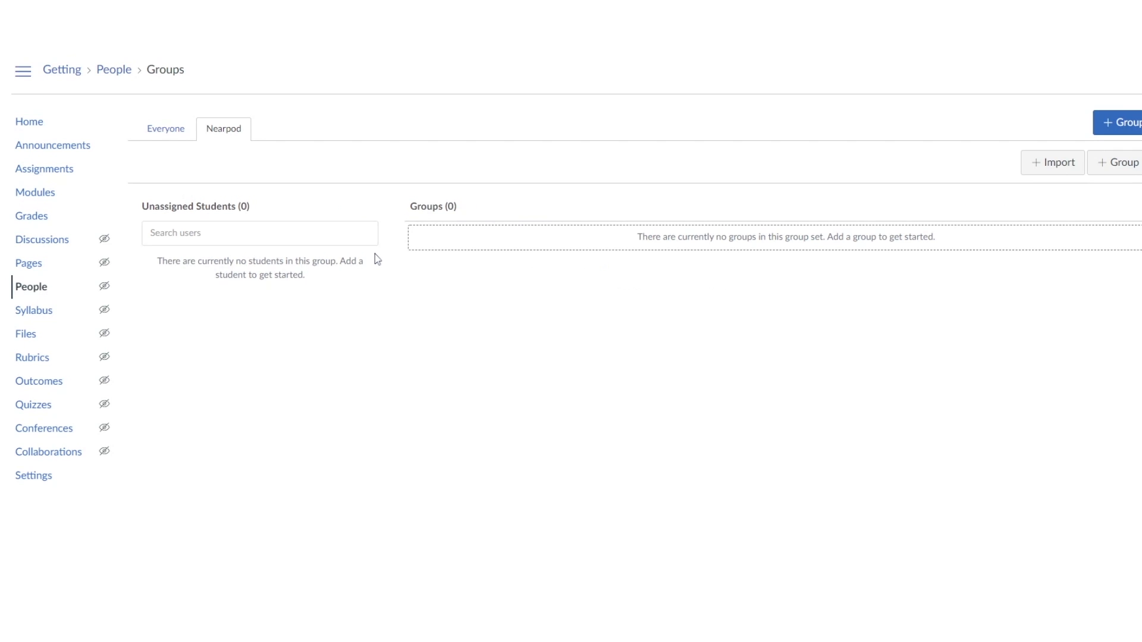
{"action": "left_click", "coordinate": [1116, 165]}
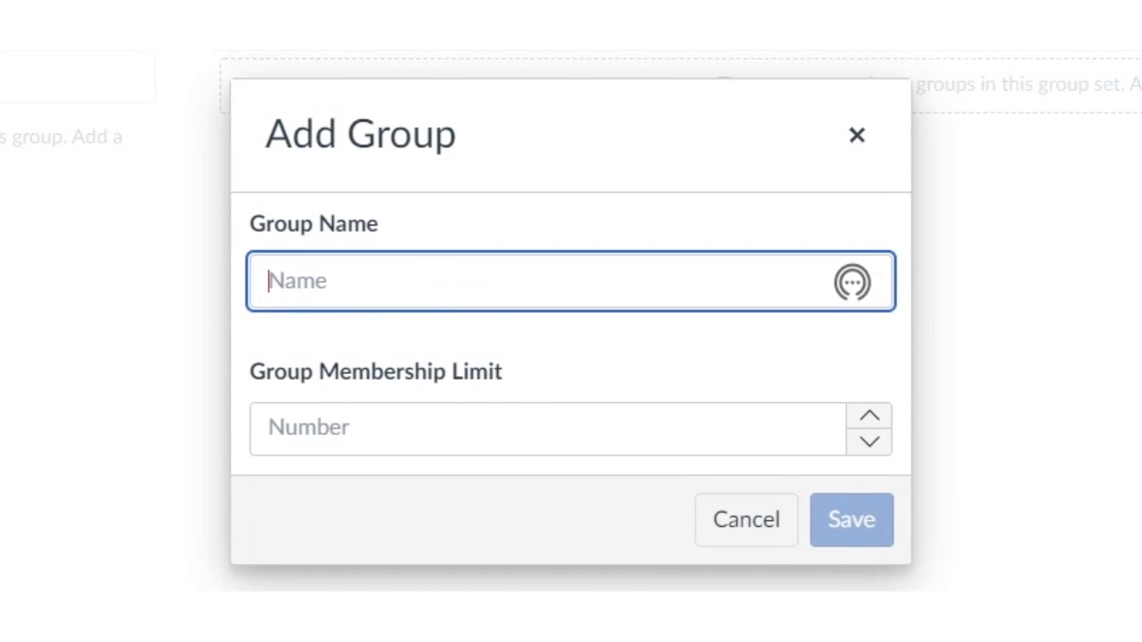
{"action": "type", "text": "Group One"}
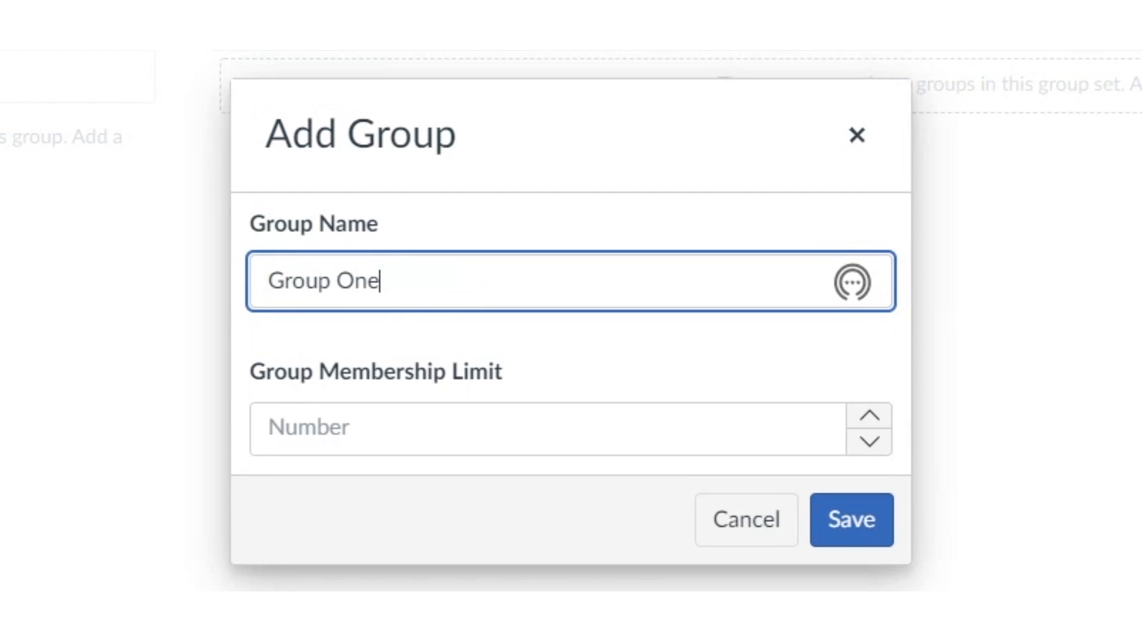
{"action": "left_click", "coordinate": [868, 424]}
{"action": "left_click", "coordinate": [867, 423]}
{"action": "left_click", "coordinate": [868, 423]}
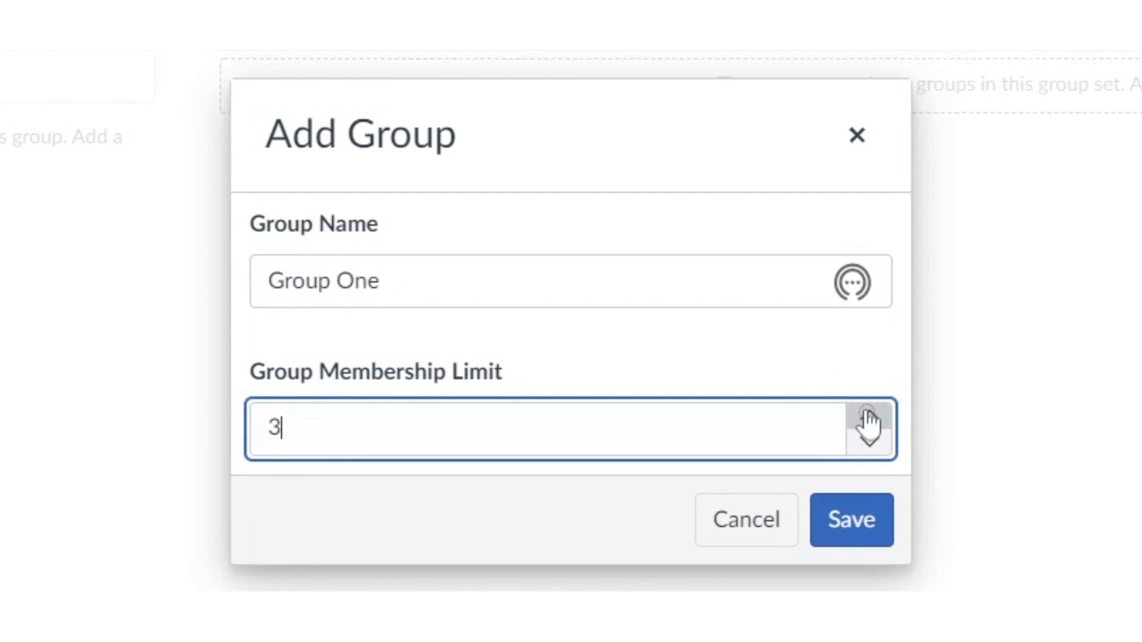
{"action": "left_click", "coordinate": [868, 424]}
{"action": "left_click", "coordinate": [852, 517]}
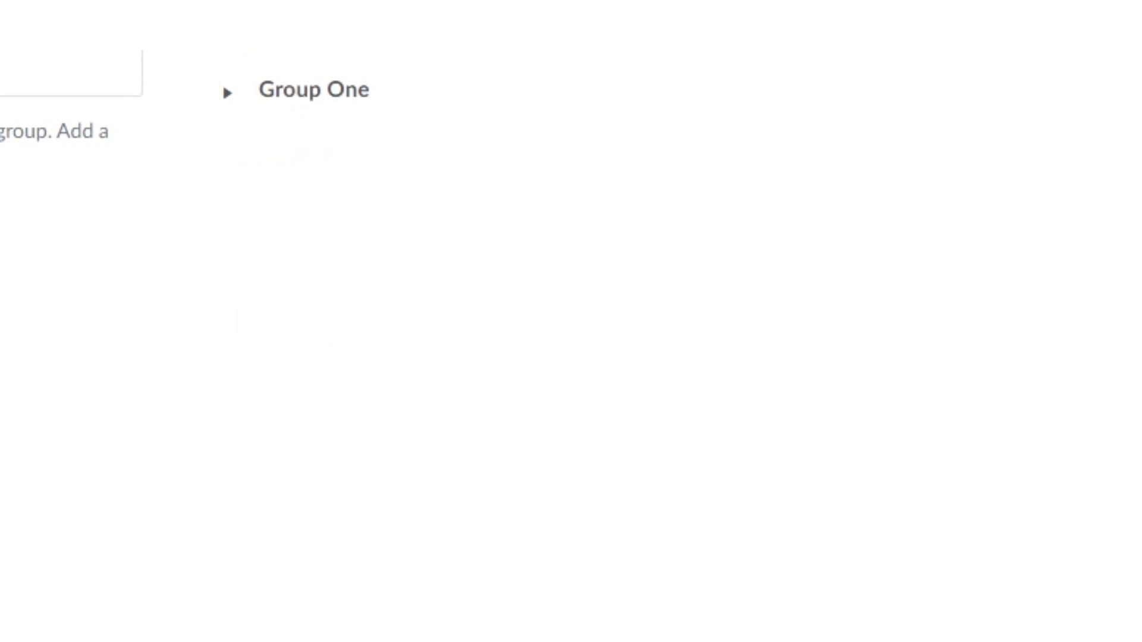
Step: Add a second group named Group Two to the Nearpod group set with a membership limit of 4
{"action": "key", "text": "Tab"}
{"action": "type", "text": "Group TW"}
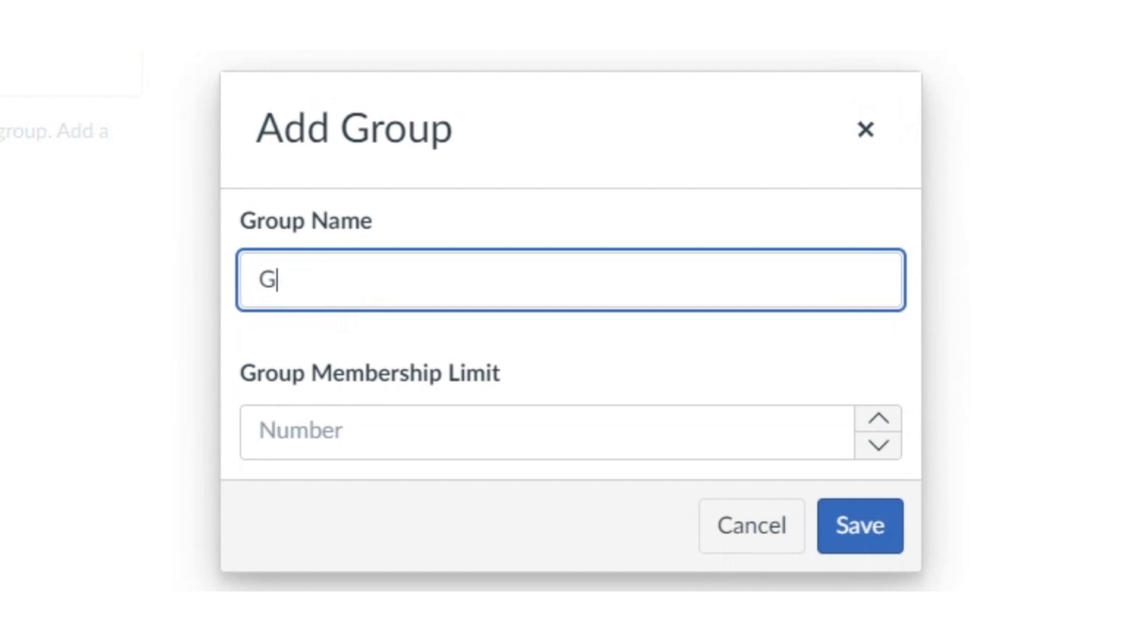
{"action": "key", "text": "BackSpace"}
{"action": "key", "text": "BackSpace"}
{"action": "key", "text": "BackSpace"}
{"action": "key", "text": "BackSpace"}
{"action": "key", "text": "BackSpace"}
{"action": "key", "text": "BackSpace"}
{"action": "key", "text": "BackSpace"}
{"action": "type", "text": "roup Two"}
{"action": "left_click", "coordinate": [879, 419]}
{"action": "left_click", "coordinate": [879, 419]}
{"action": "left_click", "coordinate": [879, 420]}
{"action": "left_click", "coordinate": [879, 419]}
{"action": "left_click", "coordinate": [850, 554]}
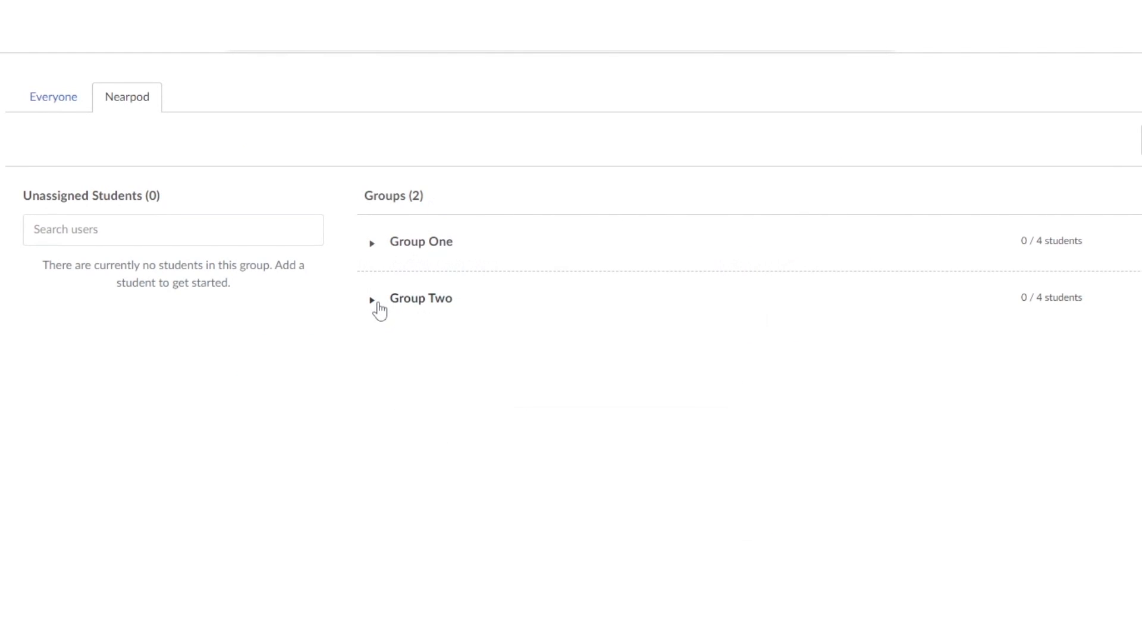
Step: Examine Group Two's student list and the user search for unassigned students, then collapse the group
{"action": "left_click", "coordinate": [376, 304]}
{"action": "left_click", "coordinate": [377, 304]}
{"action": "left_click", "coordinate": [376, 303]}
{"action": "left_click", "coordinate": [689, 348]}
{"action": "left_click", "coordinate": [36, 241]}
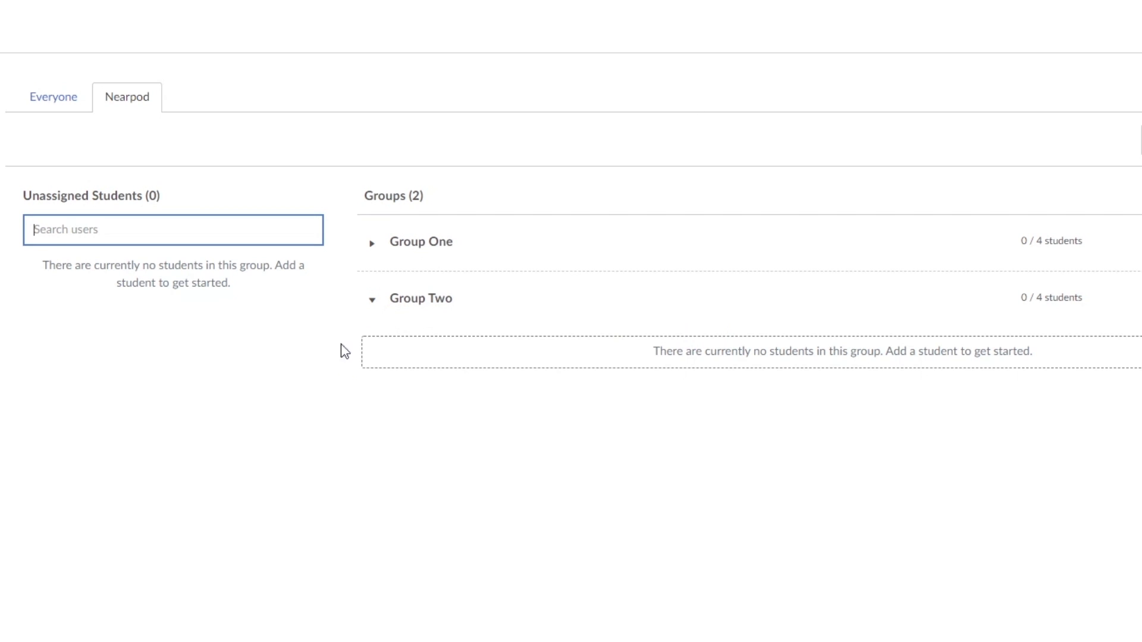
{"action": "left_click", "coordinate": [371, 303]}
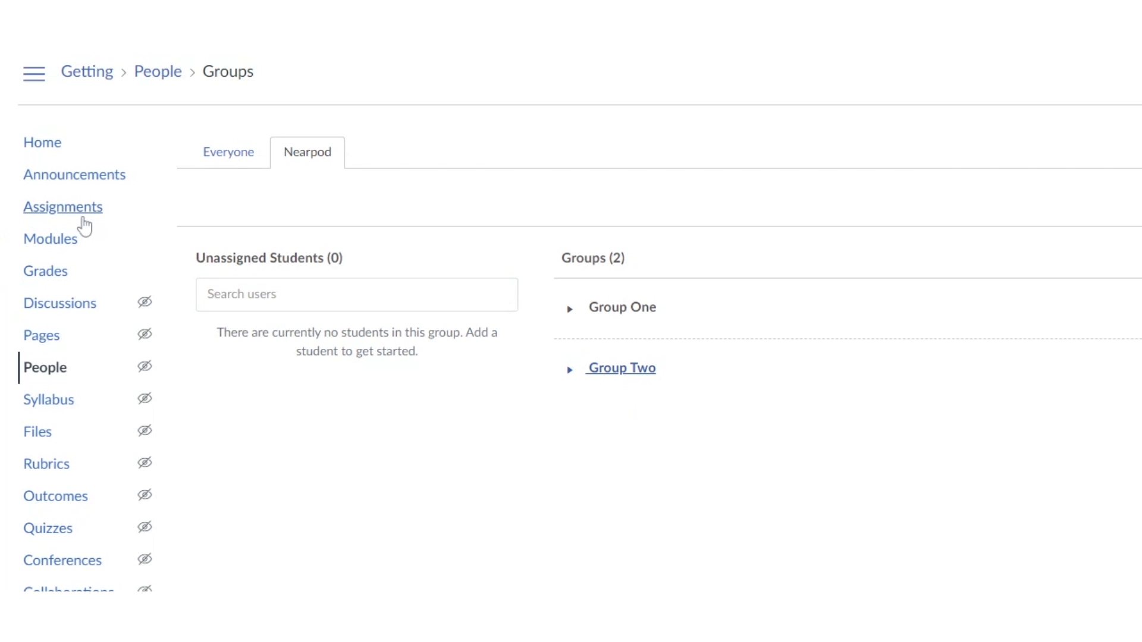
Step: Start a new assignment and make it a group assignment using the Nearpod group set
{"action": "left_click", "coordinate": [83, 218]}
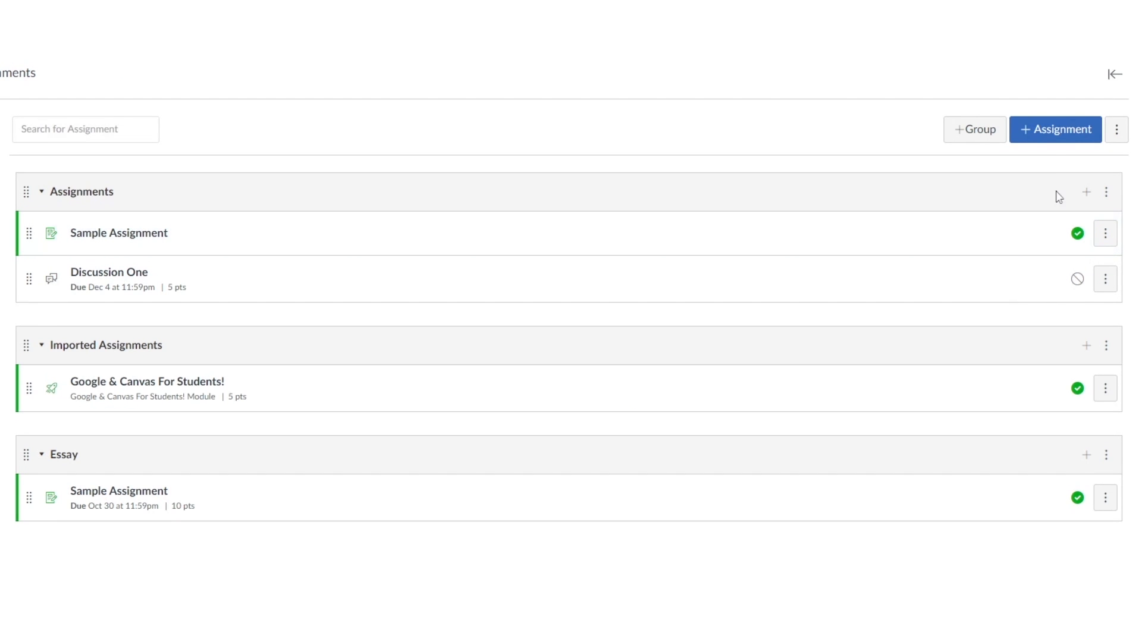
{"action": "left_click", "coordinate": [1047, 135]}
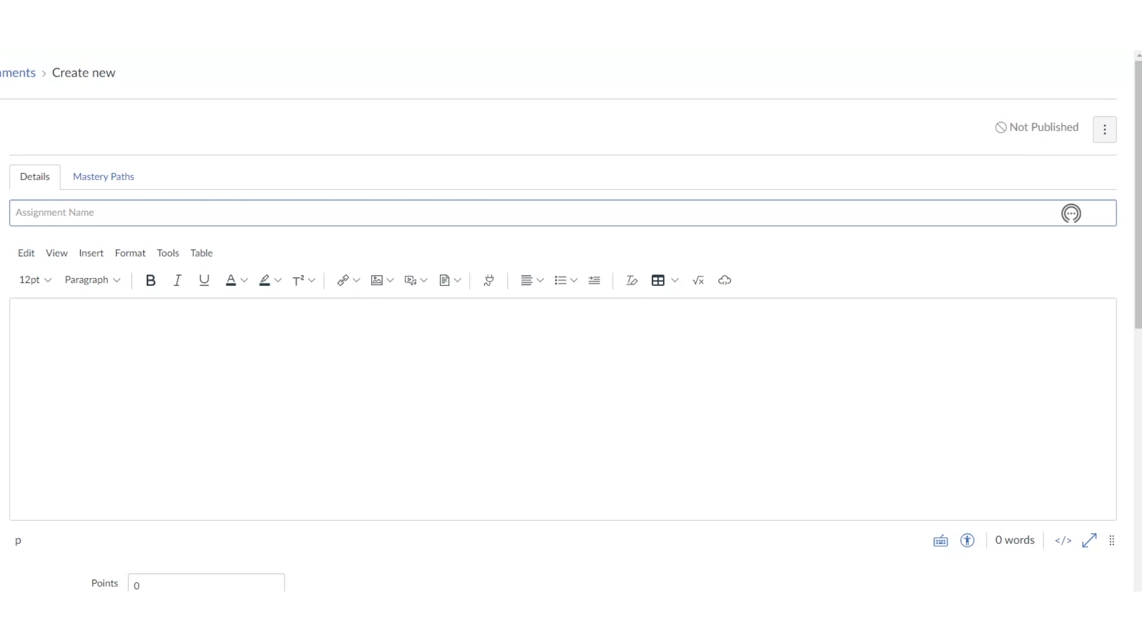
{"action": "scroll", "coordinate": [371, 456], "scroll_direction": "down", "scroll_amount": 10}
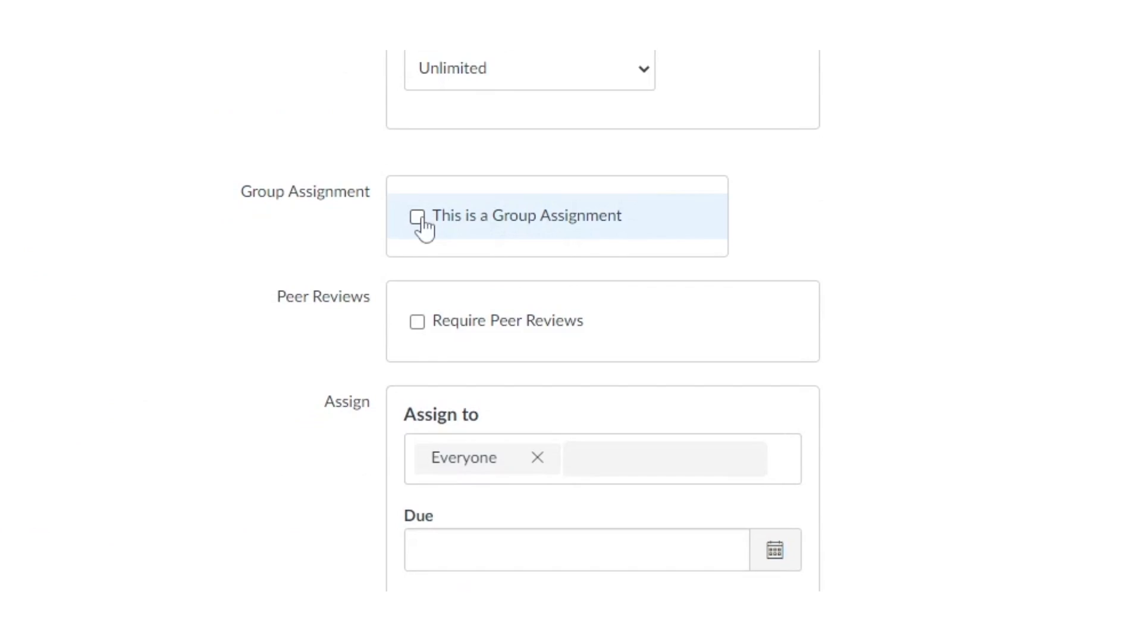
{"action": "left_click", "coordinate": [421, 220]}
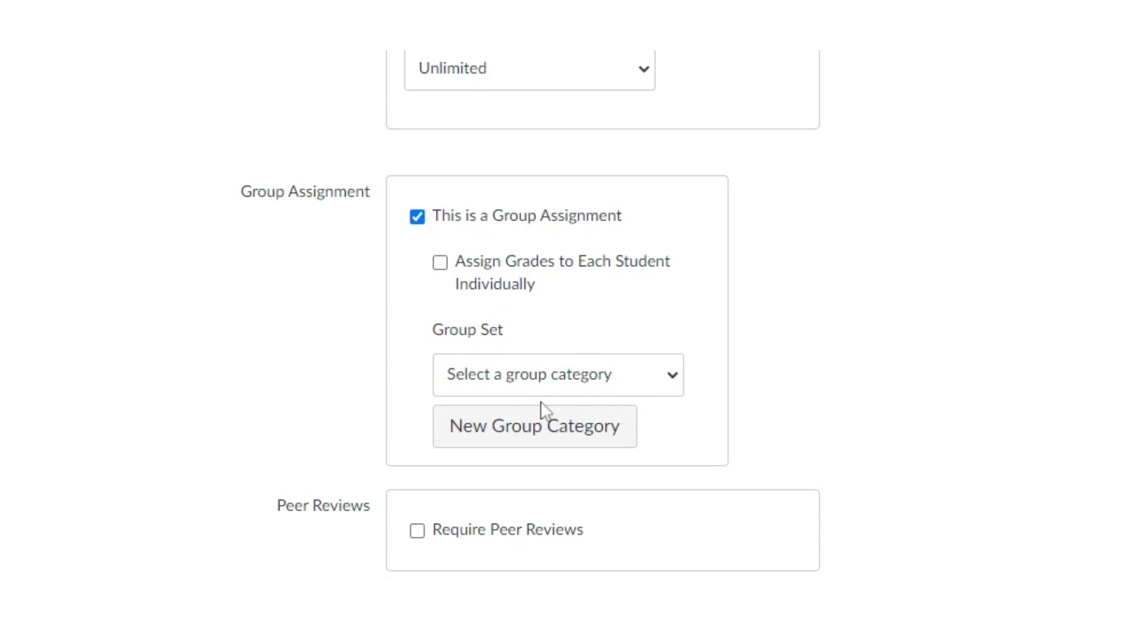
{"action": "left_click", "coordinate": [436, 439]}
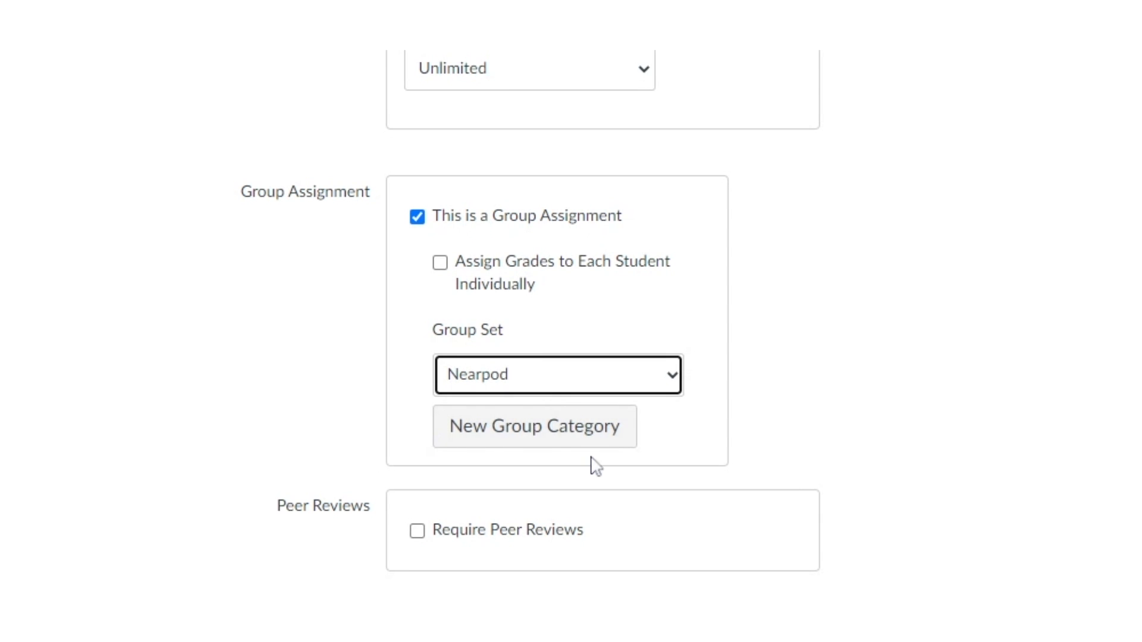
Step: Start a new group category from the assignment settings and name the group set English
{"action": "left_click", "coordinate": [555, 435]}
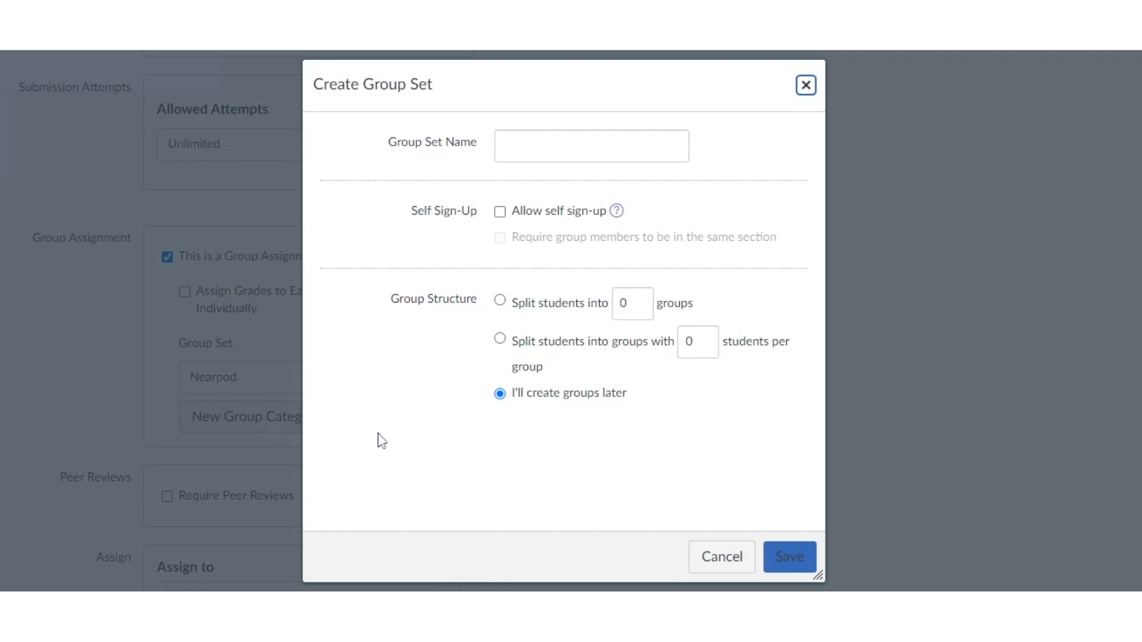
{"action": "left_click", "coordinate": [519, 146]}
{"action": "type", "text": "English"}
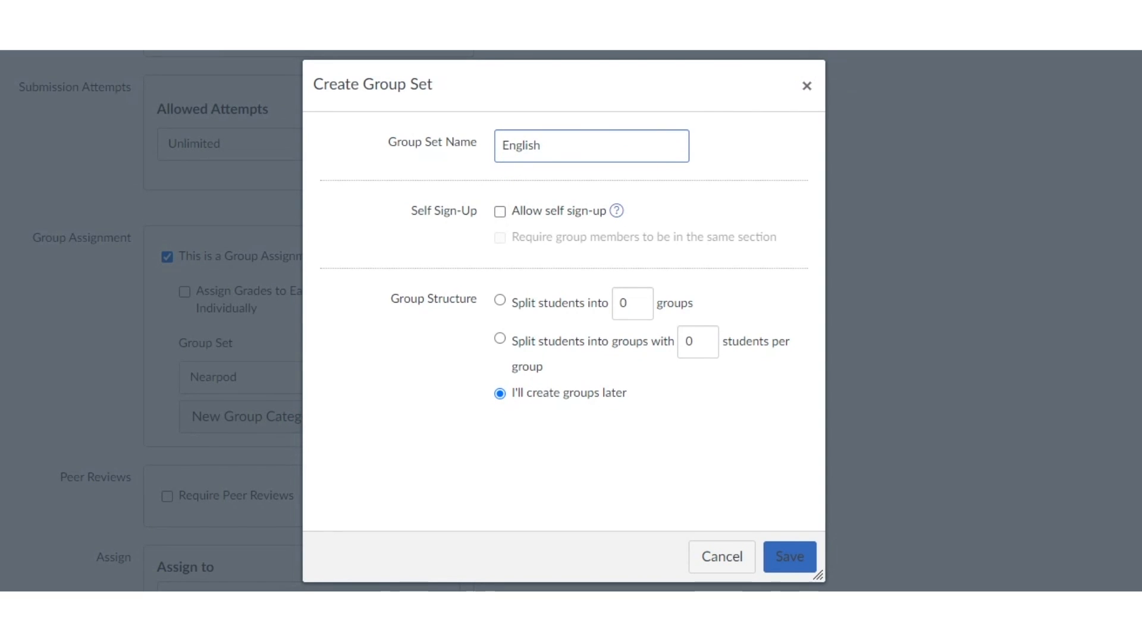
Step: Allow self sign-up within the same section, with 5 groups created now and a limit of 5 members each
{"action": "left_click", "coordinate": [502, 211]}
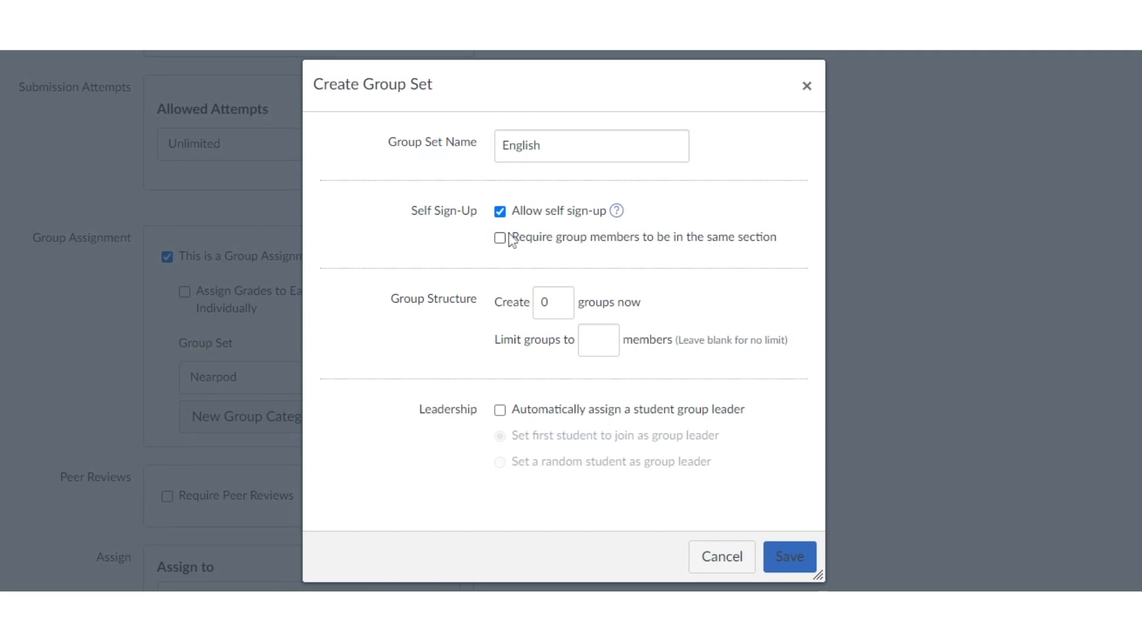
{"action": "left_click", "coordinate": [501, 241]}
{"action": "left_click", "coordinate": [550, 301]}
{"action": "left_click_drag", "start_coordinate": [550, 302], "coordinate": [538, 303]}
{"action": "type", "text": "5"}
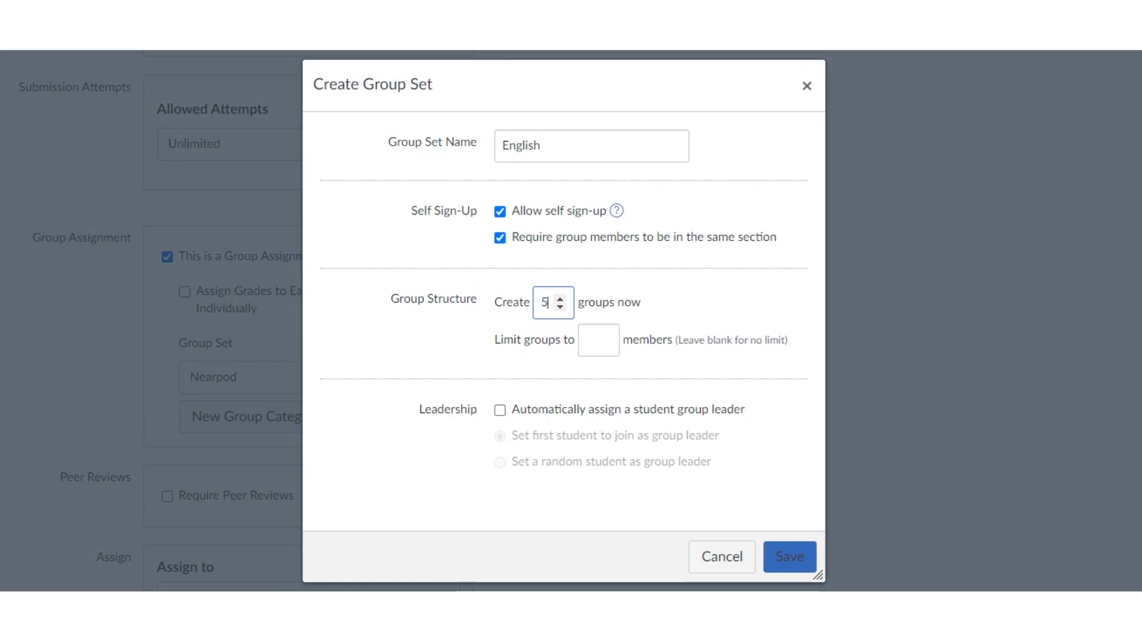
{"action": "left_click", "coordinate": [592, 340]}
{"action": "type", "text": "5"}
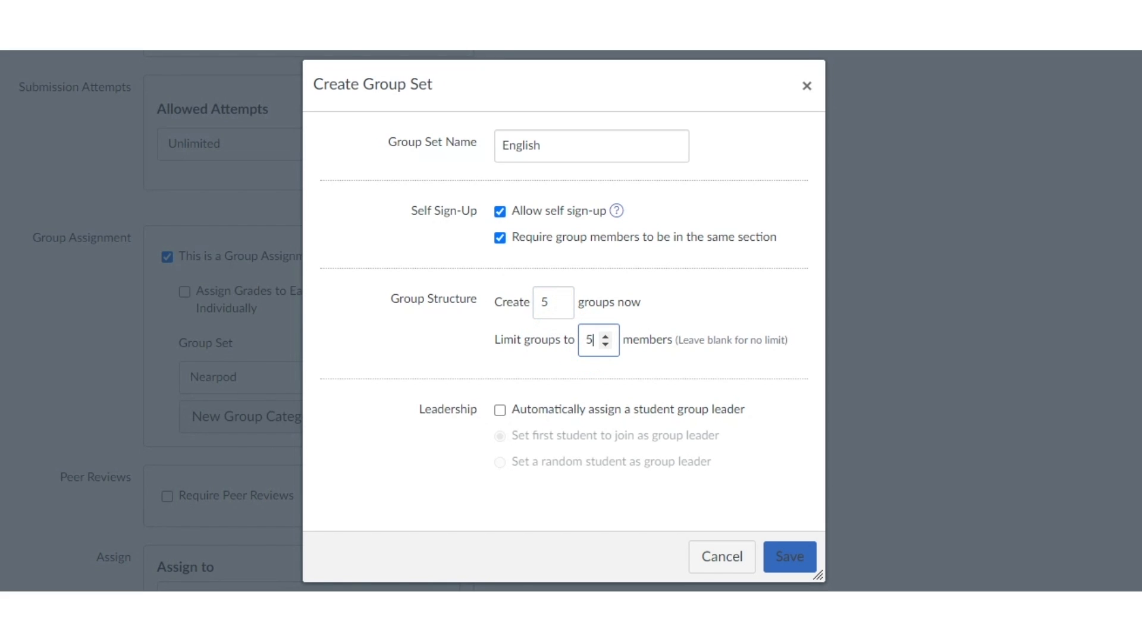
{"action": "key", "text": "shift+Tab"}
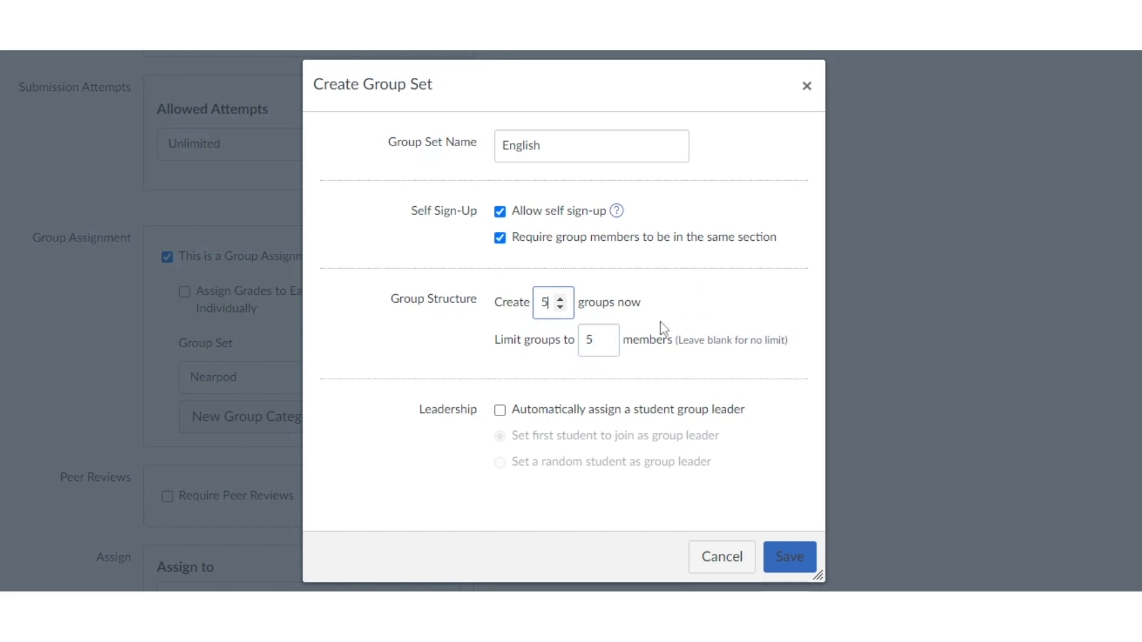
Step: Have a student group leader assigned automatically, with a random student set as leader
{"action": "left_click", "coordinate": [500, 411]}
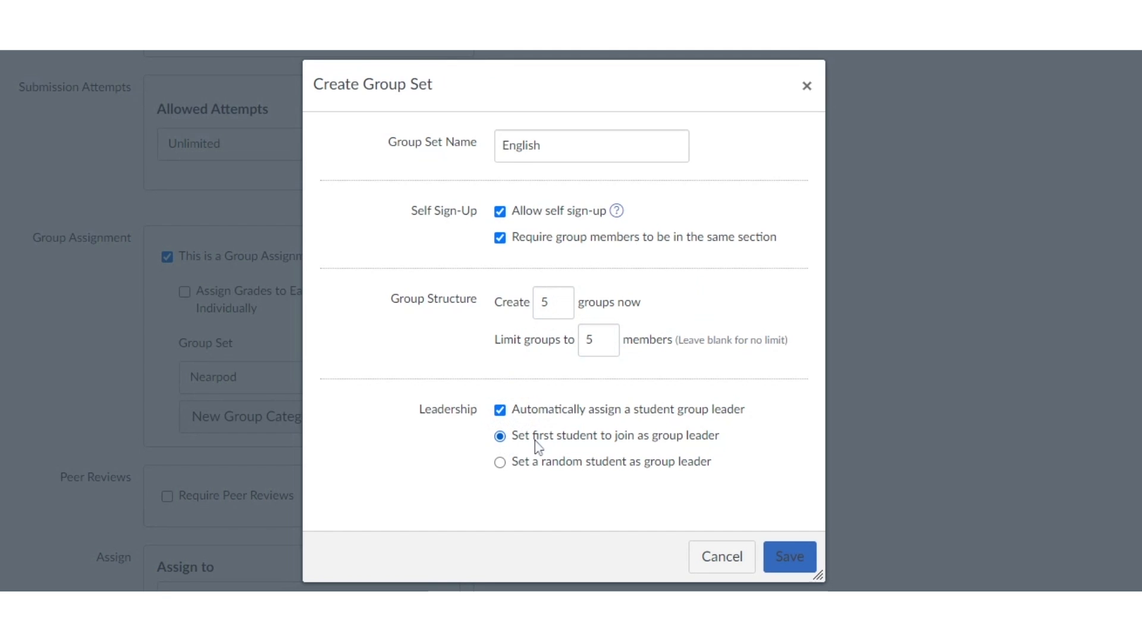
{"action": "left_click", "coordinate": [500, 464]}
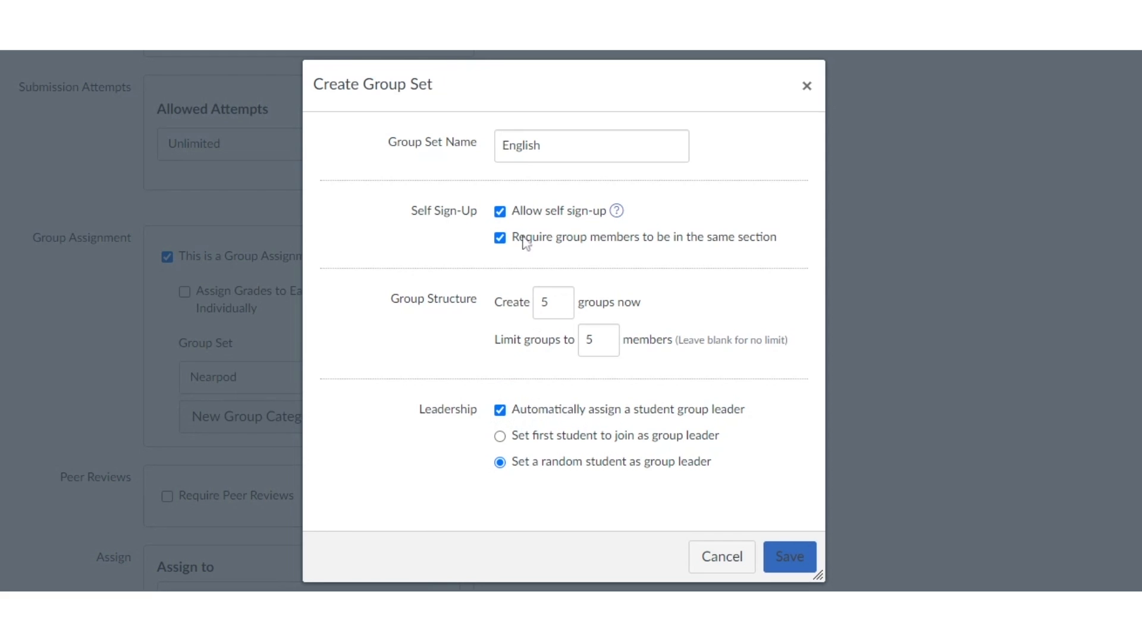
Step: Turn off self sign-up and choose to split the students into 5 groups
{"action": "left_click", "coordinate": [501, 212]}
{"action": "left_click", "coordinate": [501, 301]}
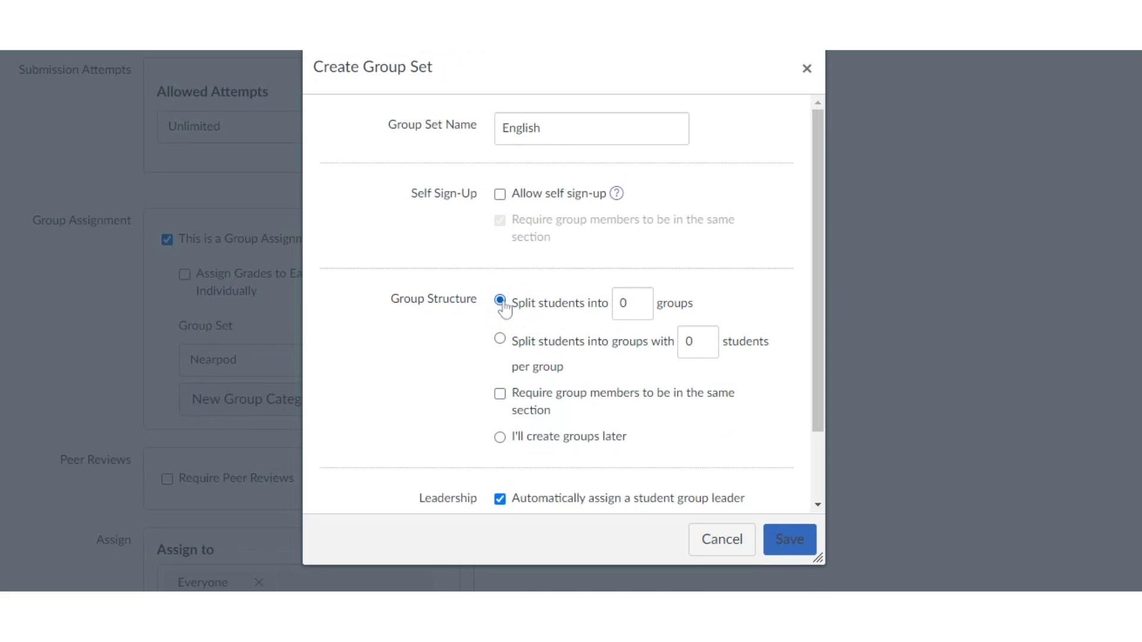
{"action": "left_click", "coordinate": [639, 299]}
{"action": "left_click", "coordinate": [639, 300]}
{"action": "left_click", "coordinate": [639, 299]}
{"action": "left_click", "coordinate": [640, 299]}
{"action": "left_click", "coordinate": [640, 299]}
Step: Split students into groups with 5 students each, require members to be in the same section, and save the English group set
{"action": "left_click", "coordinate": [503, 342]}
{"action": "double_click", "coordinate": [684, 342]}
{"action": "type", "text": "5"}
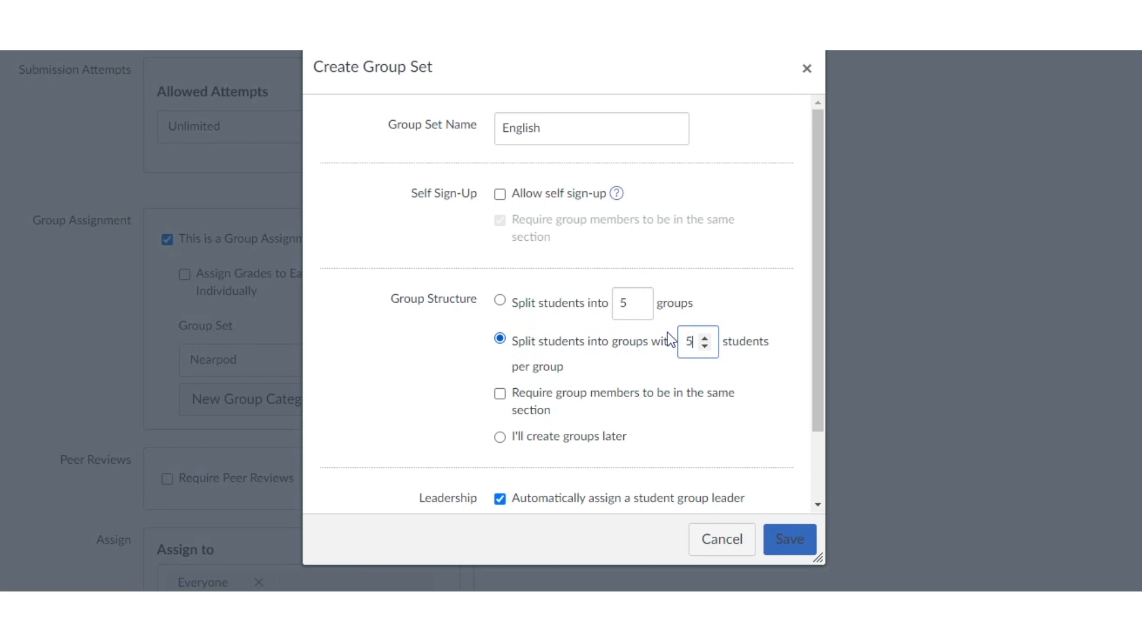
{"action": "left_click", "coordinate": [508, 409]}
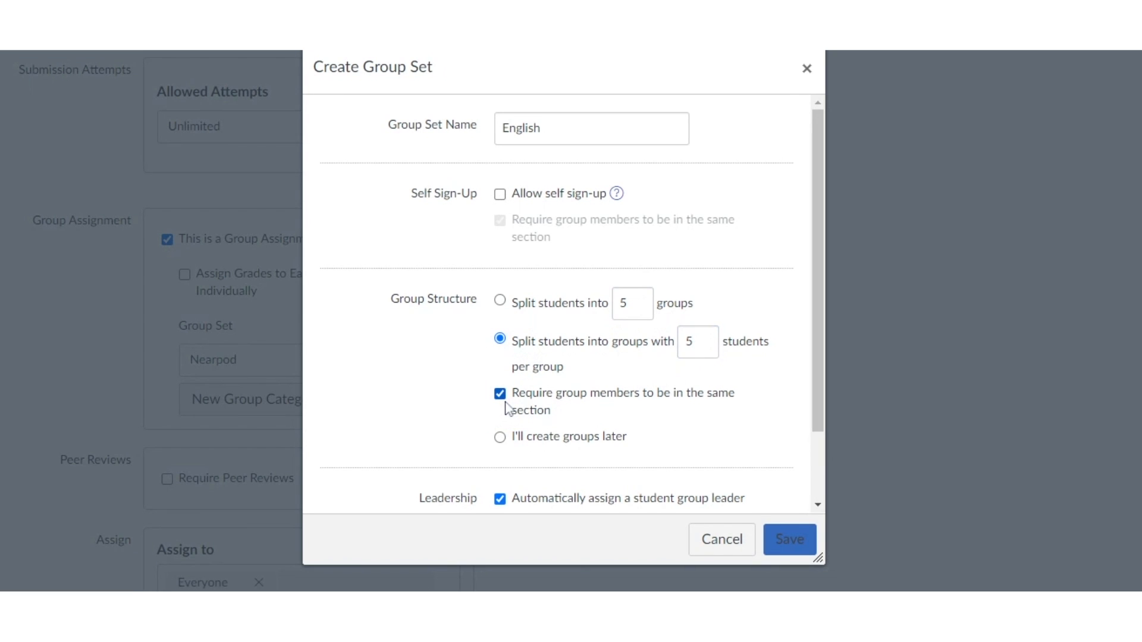
{"action": "scroll", "coordinate": [612, 413], "scroll_direction": "down", "scroll_amount": 2}
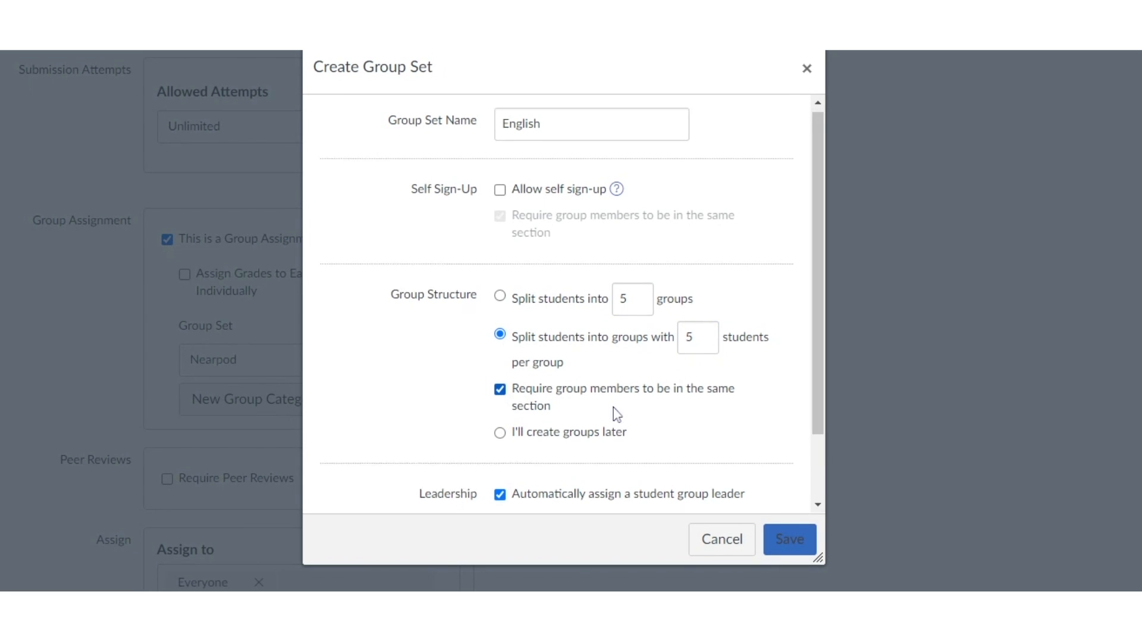
{"action": "left_click", "coordinate": [785, 547]}
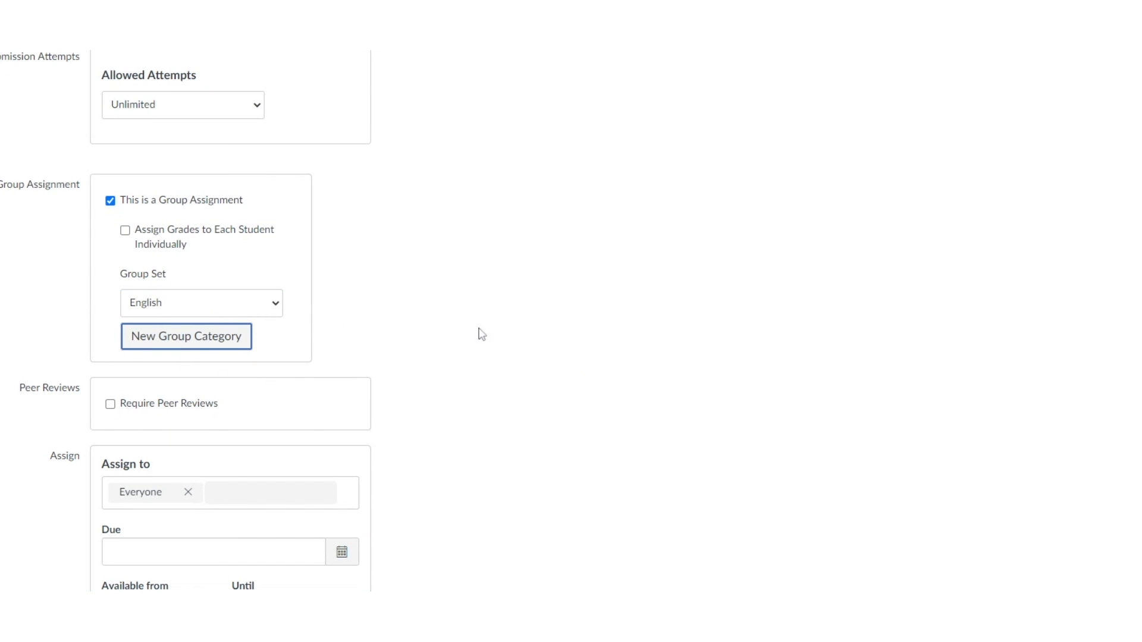
Step: Assign the new assignment to Group One instead of everyone
{"action": "scroll", "coordinate": [479, 333], "scroll_direction": "down", "scroll_amount": 3}
{"action": "left_click", "coordinate": [188, 308]}
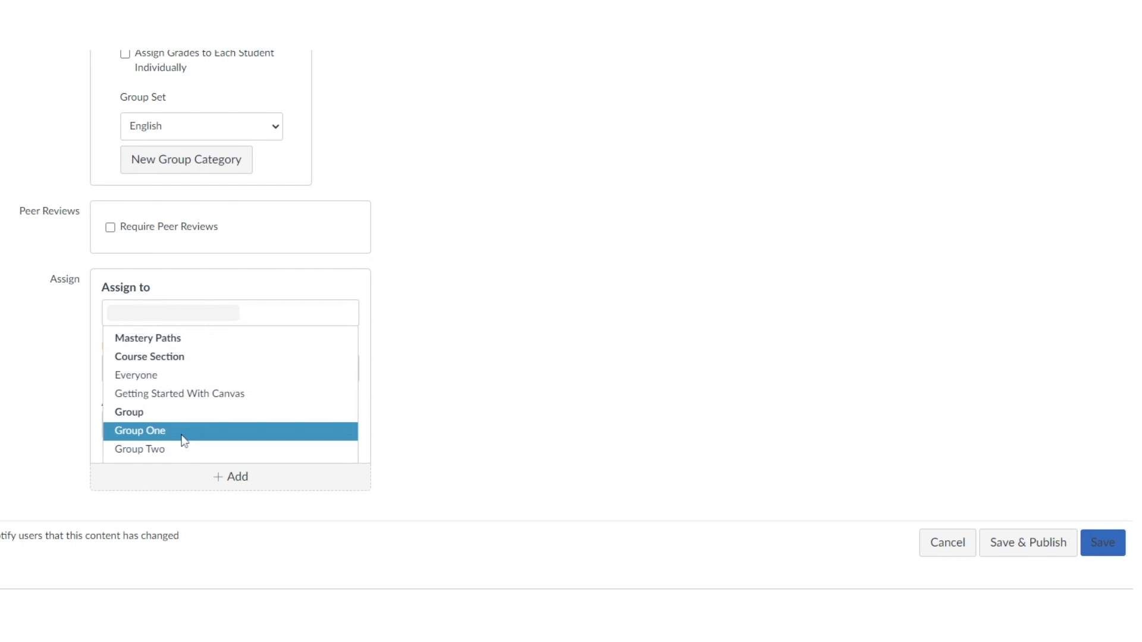
{"action": "left_click", "coordinate": [148, 436]}
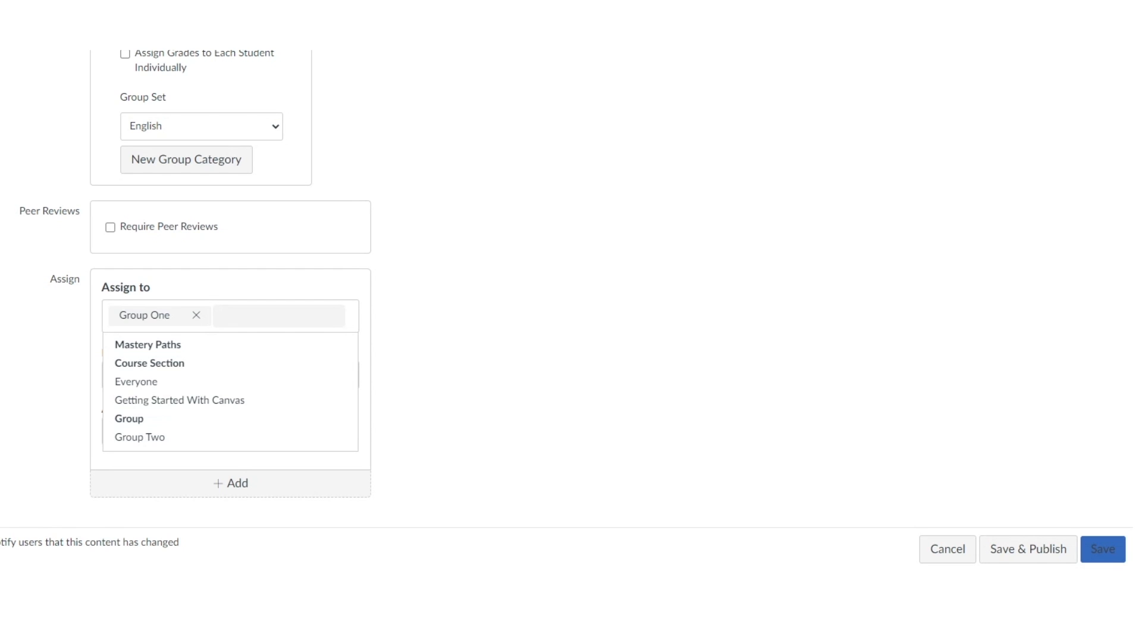
{"action": "key", "text": "Escape"}
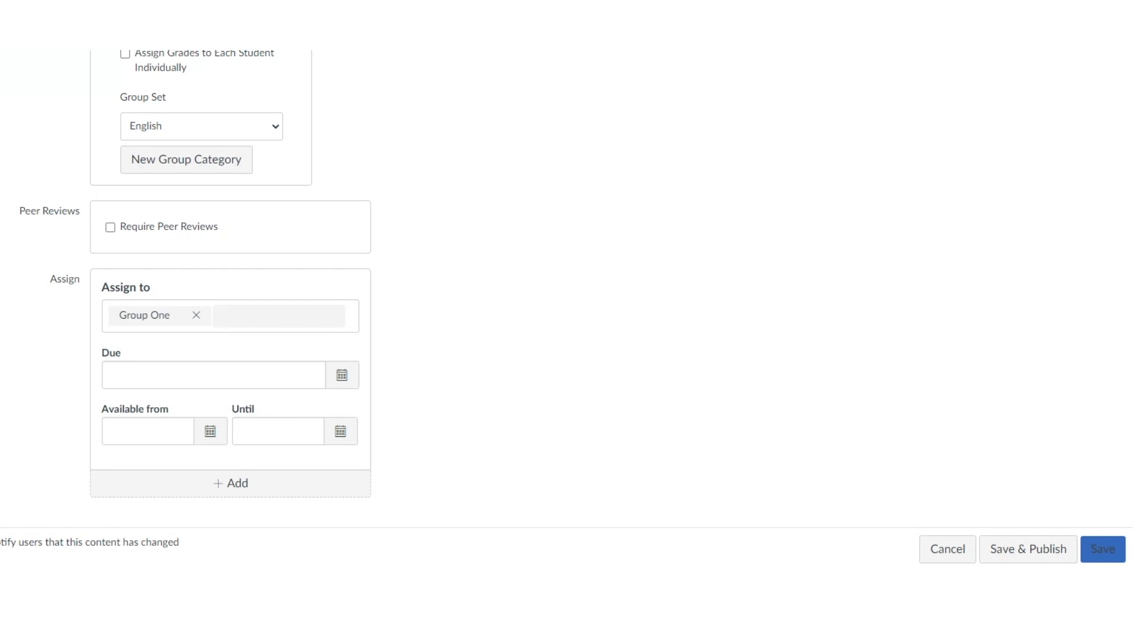